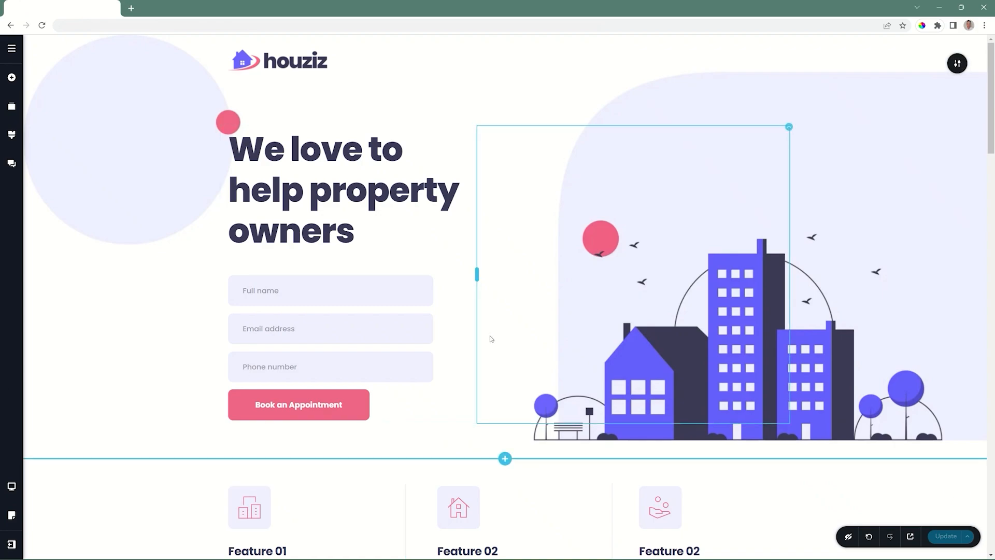
Step: Open the translation section of the project settings
left_click(12, 51)
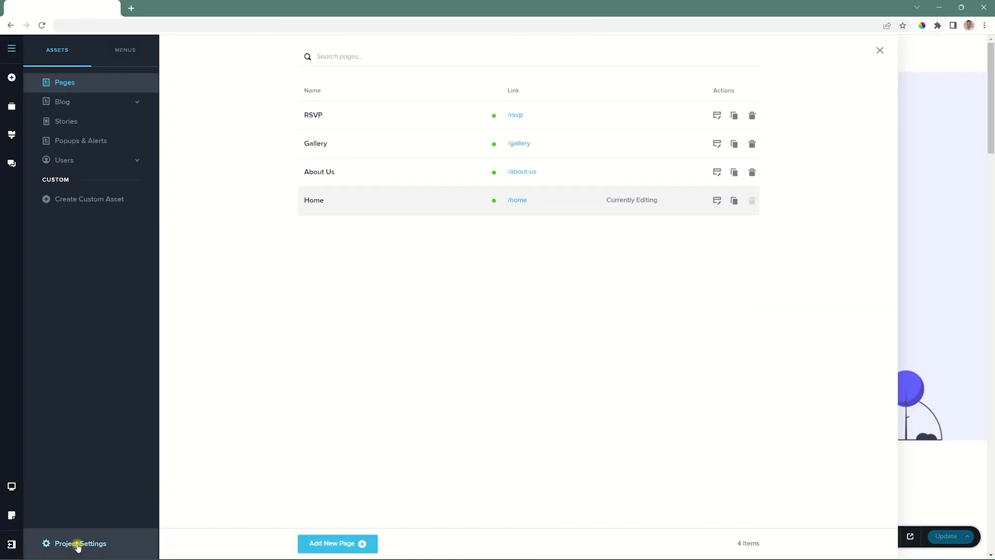
left_click(75, 544)
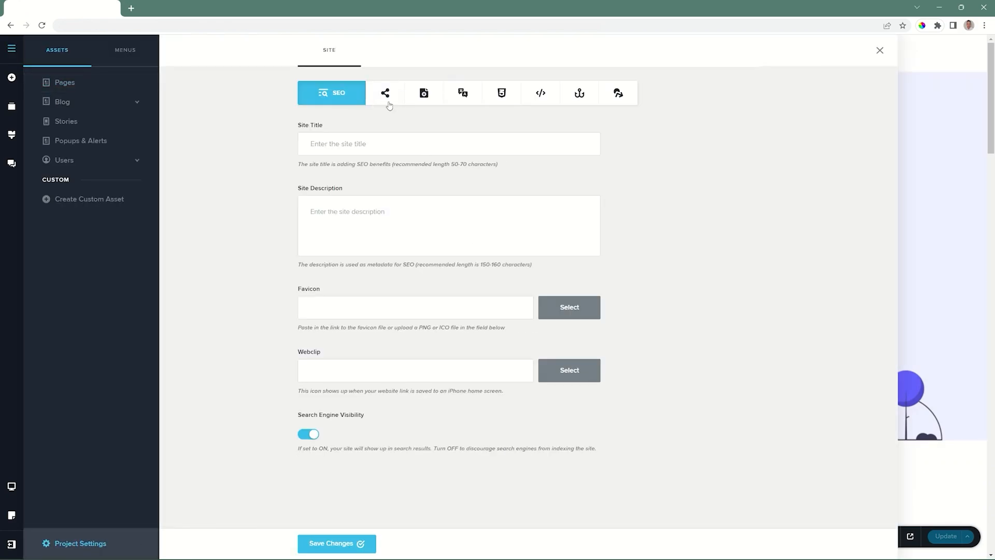
left_click(467, 97)
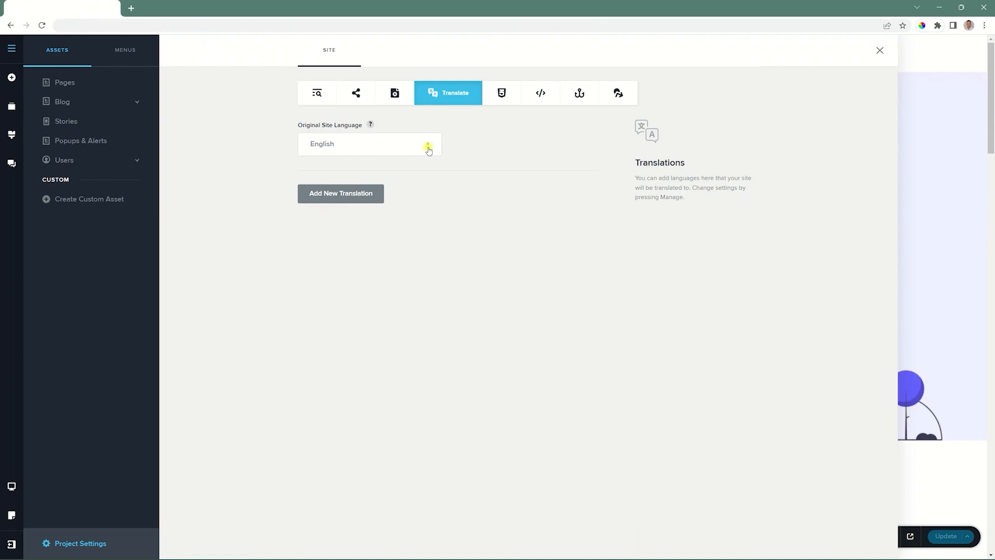
Step: Browse the languages available as the original site language, keeping English
left_click(429, 151)
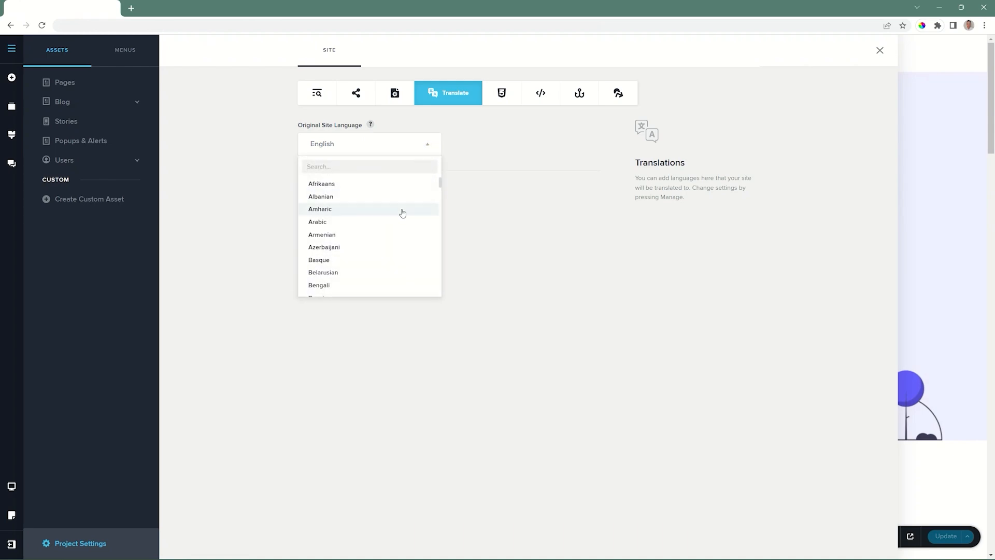
scroll(402, 213, "down", 4)
scroll(390, 264, "down", 4)
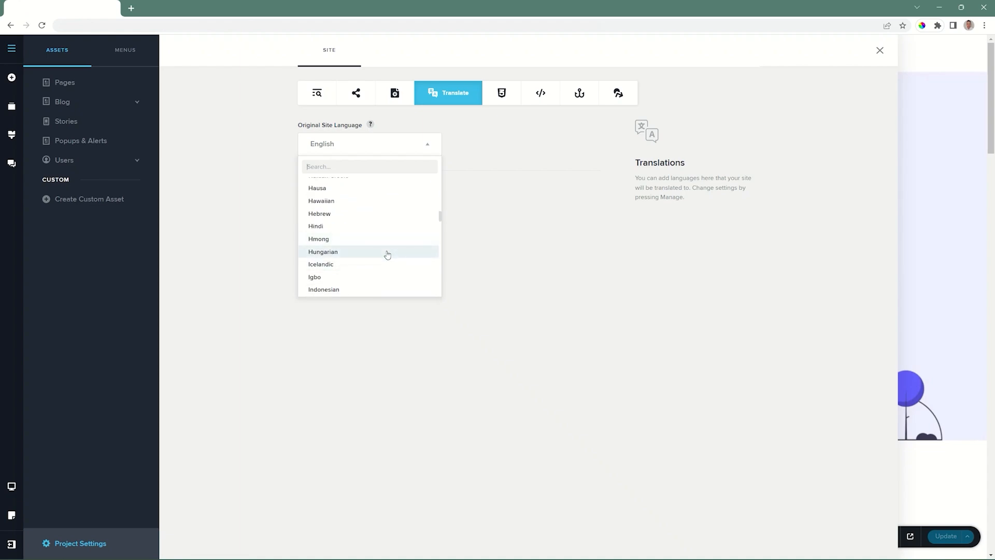
left_click(429, 145)
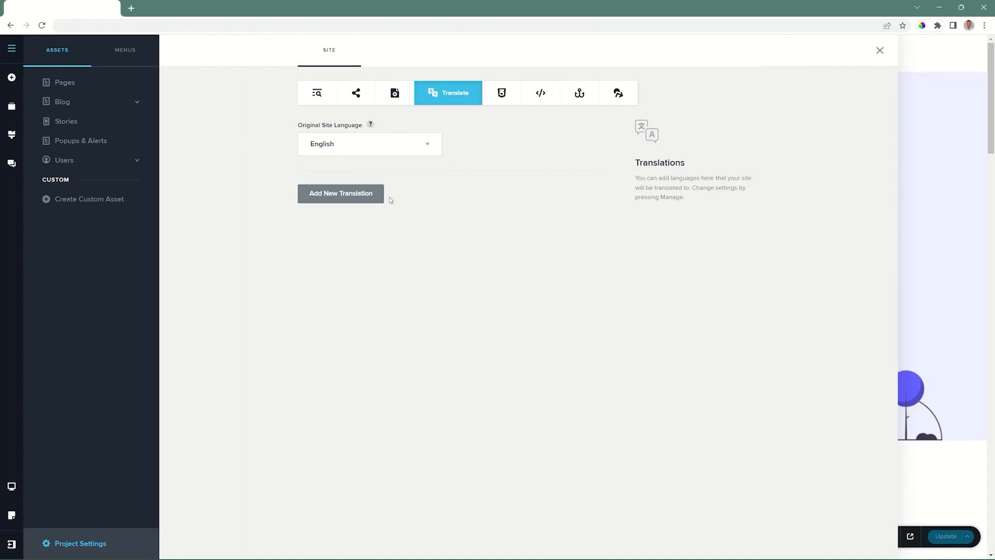
Step: Start a new site translation with Swedish as the target language
left_click(355, 194)
left_click(353, 142)
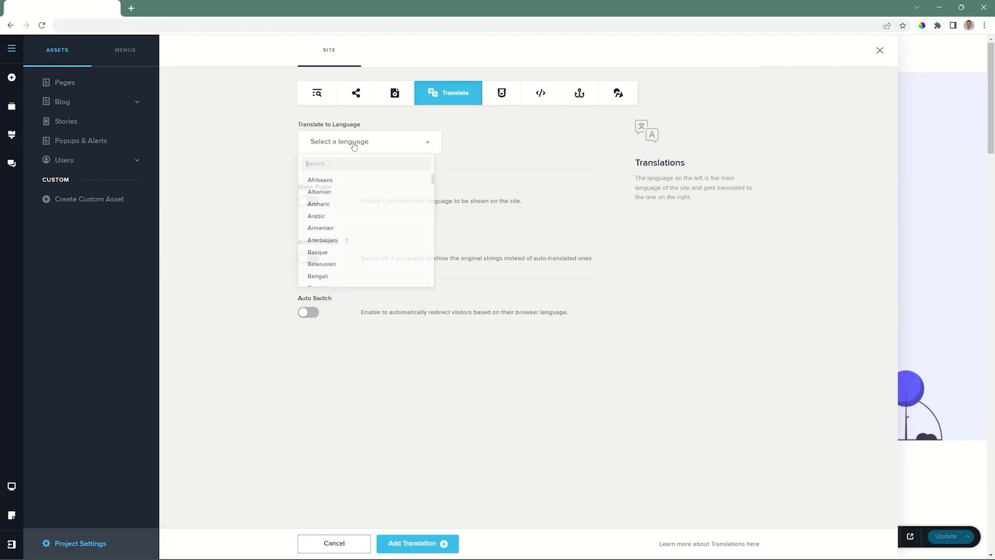
scroll(339, 203, "down", 5)
scroll(361, 205, "down", 8)
scroll(362, 205, "down", 10)
left_click(328, 260)
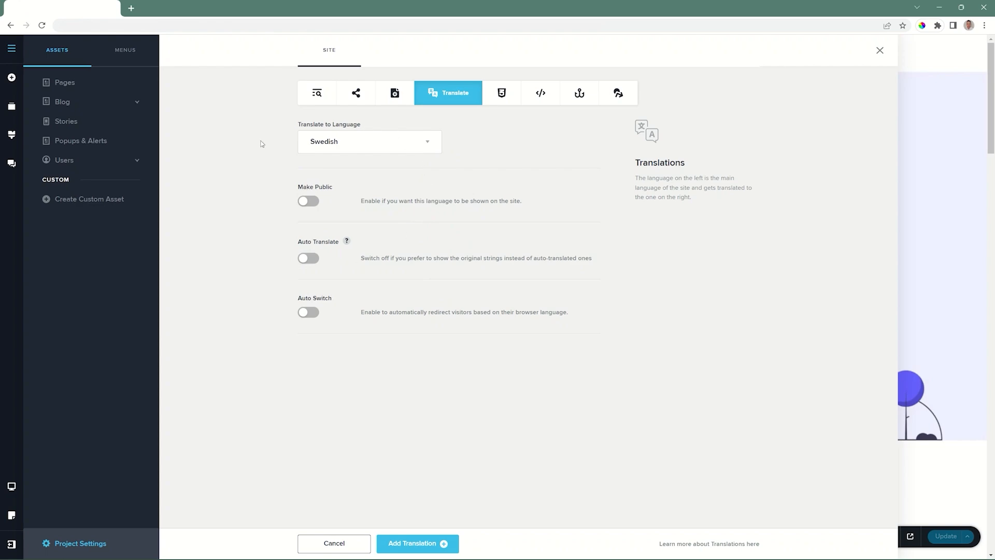
Step: Enable Make Public, Auto Translate and Auto Switch, then add the Swedish translation and close the settings
left_click(310, 201)
left_click(310, 260)
left_click(310, 312)
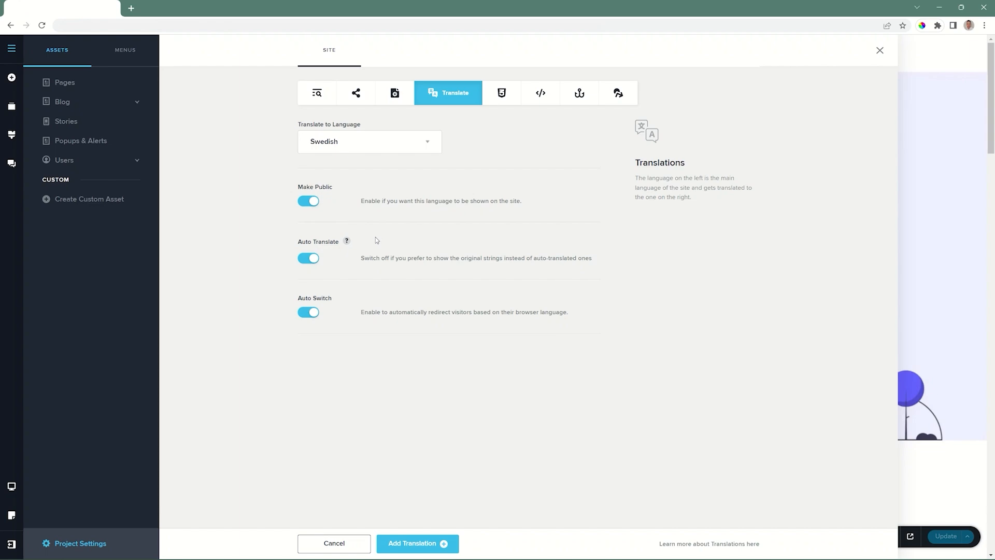
left_click(394, 543)
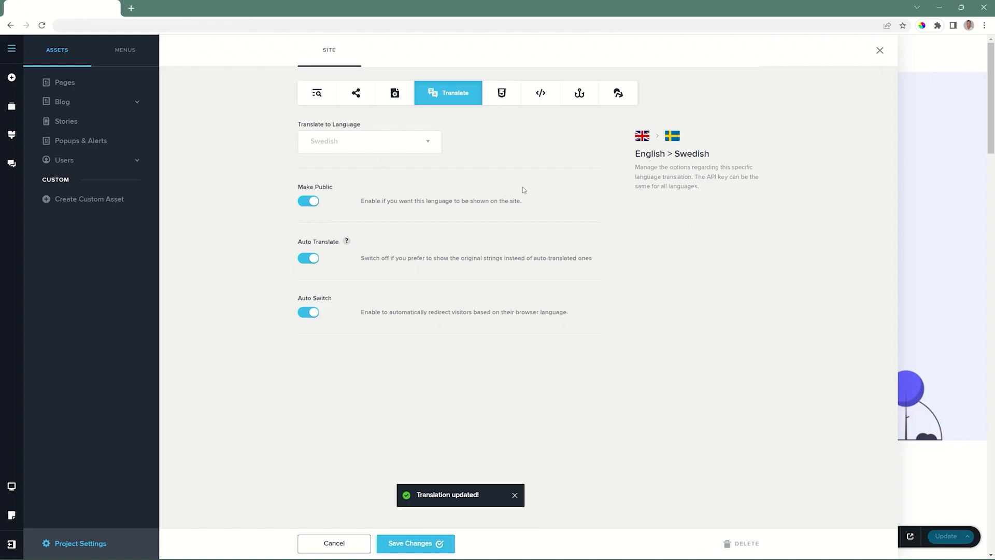
left_click(927, 113)
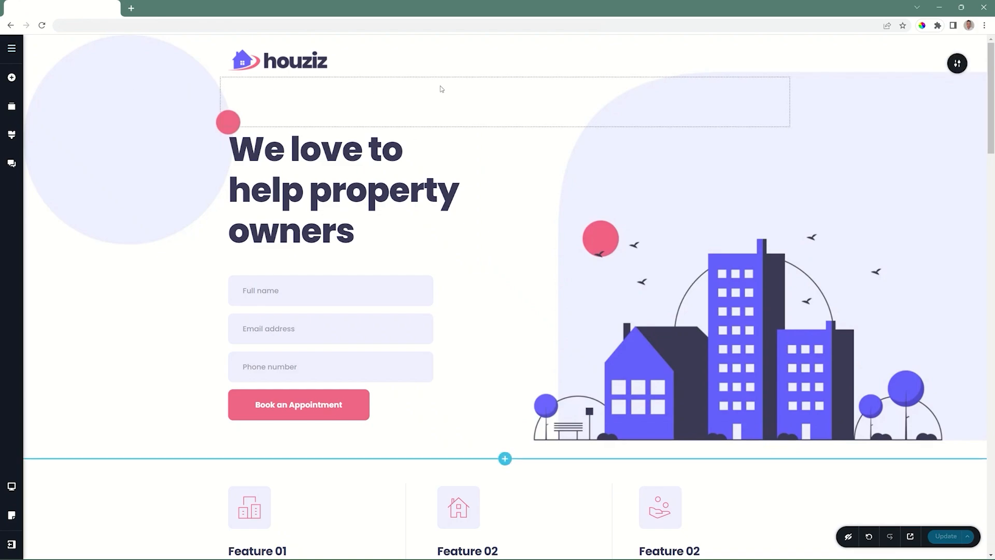
Step: Place a Translate element in the header beside the houziz logo and save the page
left_click(11, 78)
scroll(91, 129, "down", 3)
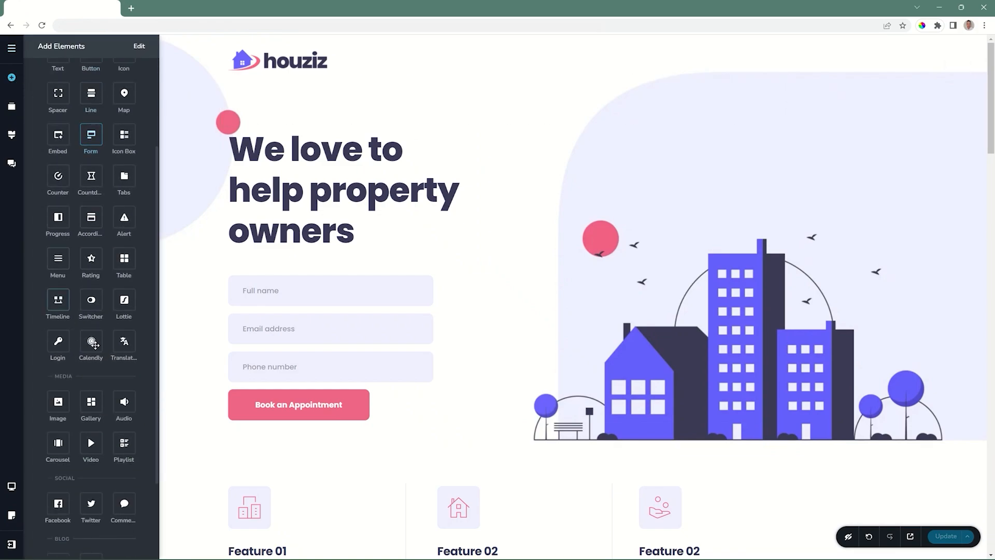
left_click_drag(127, 338, 434, 68)
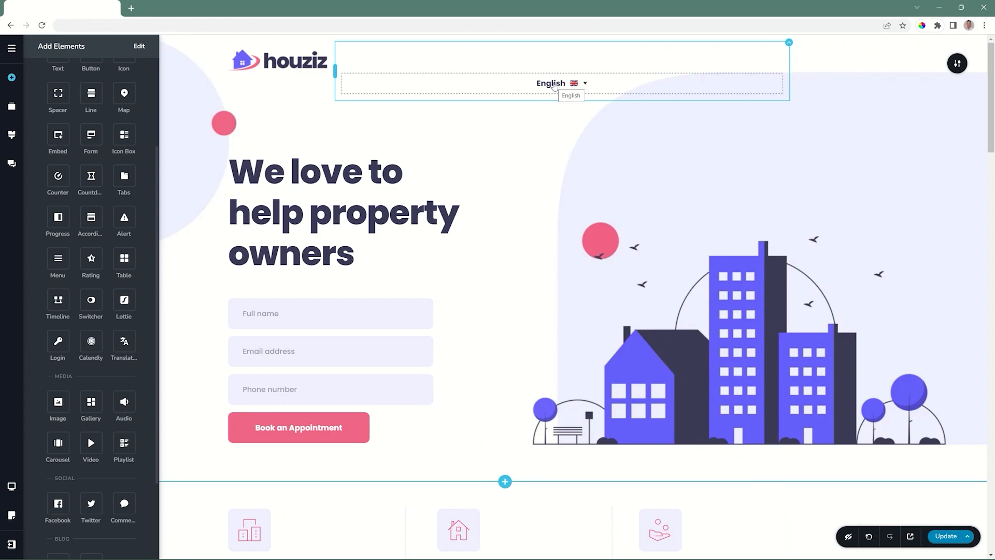
left_click(543, 60)
left_click(581, 87)
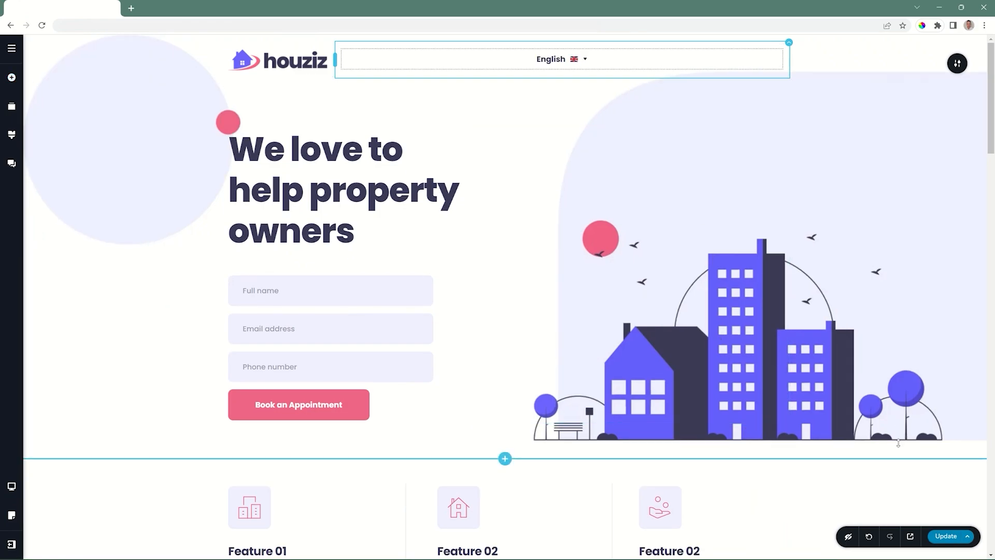
key("ctrl+s")
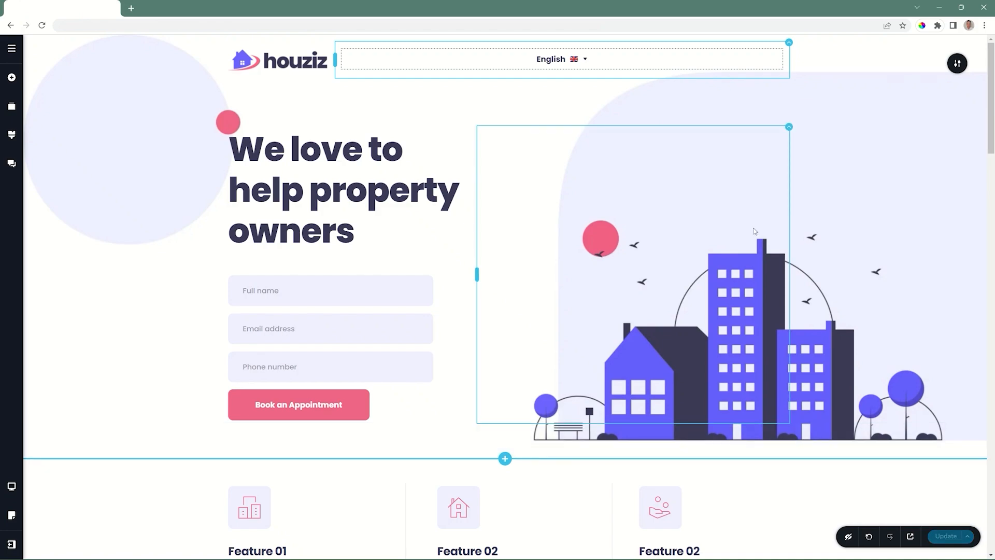
Step: Preview the Home page in Swedish and examine the translated text throughout its sections
left_click(916, 537)
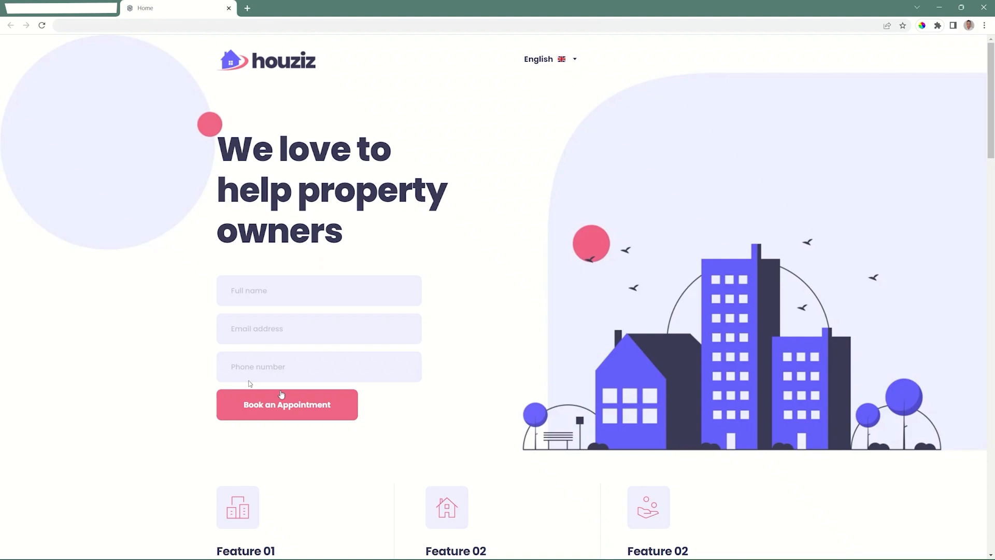
left_click(574, 60)
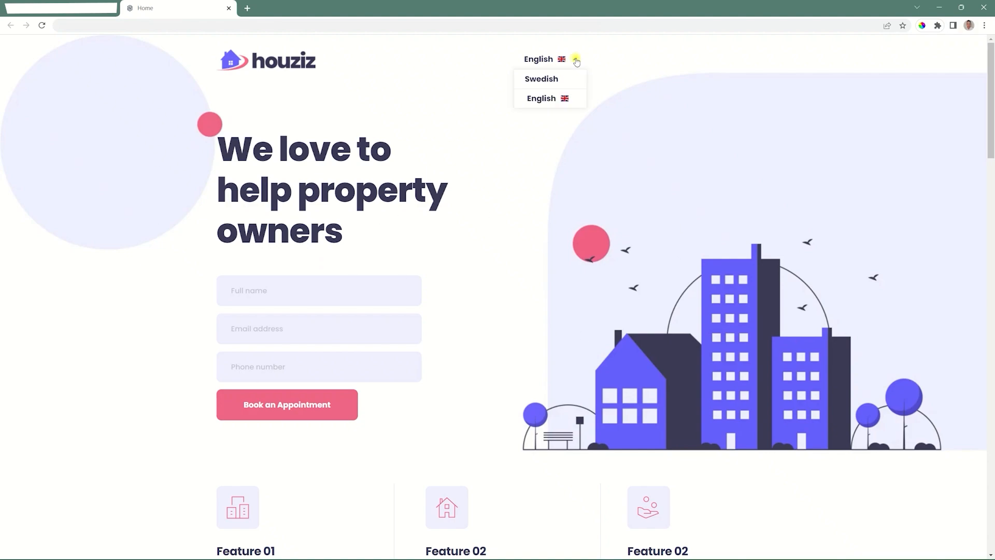
left_click(549, 80)
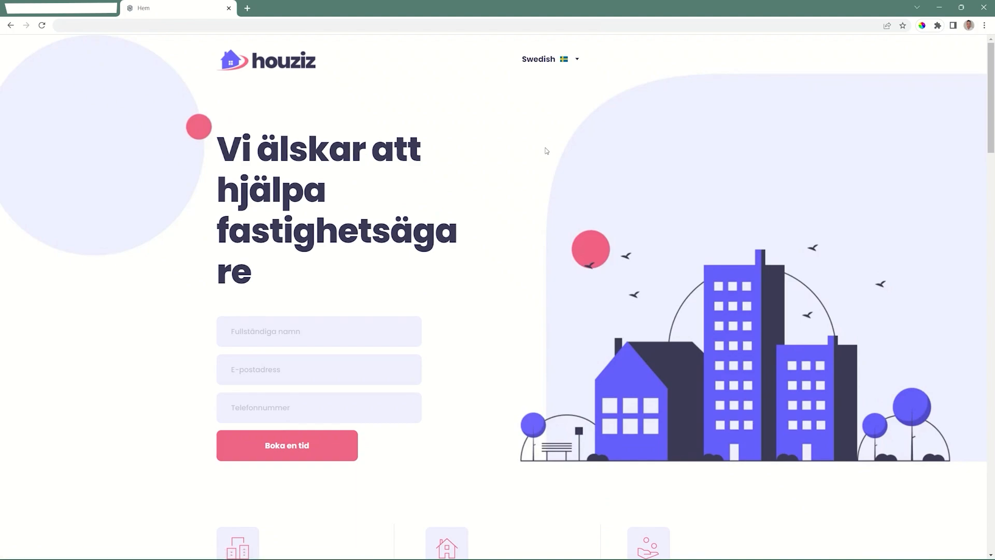
scroll(582, 249, "down", 8)
scroll(583, 247, "down", 4)
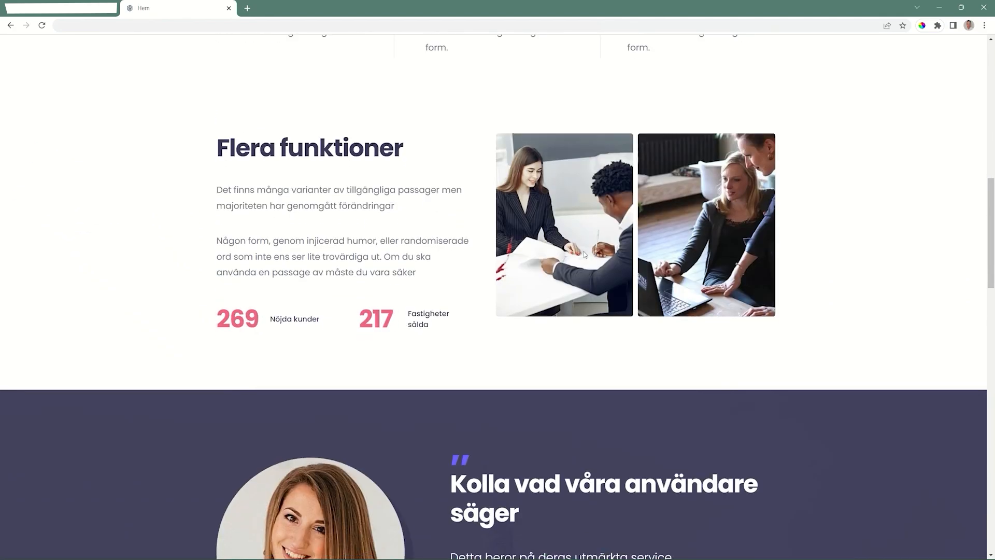
scroll(583, 250, "down", 8)
scroll(583, 253, "down", 9)
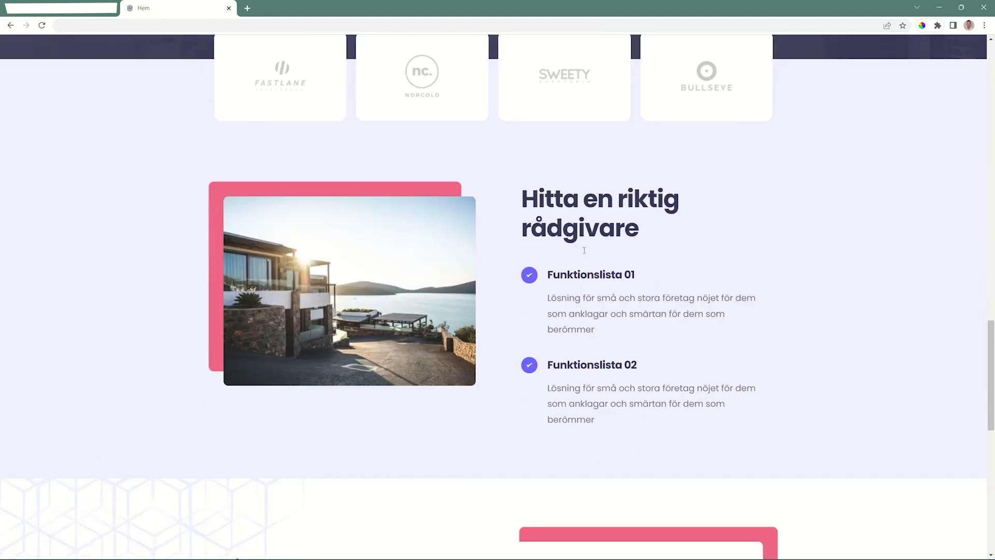
scroll(585, 252, "up", 20)
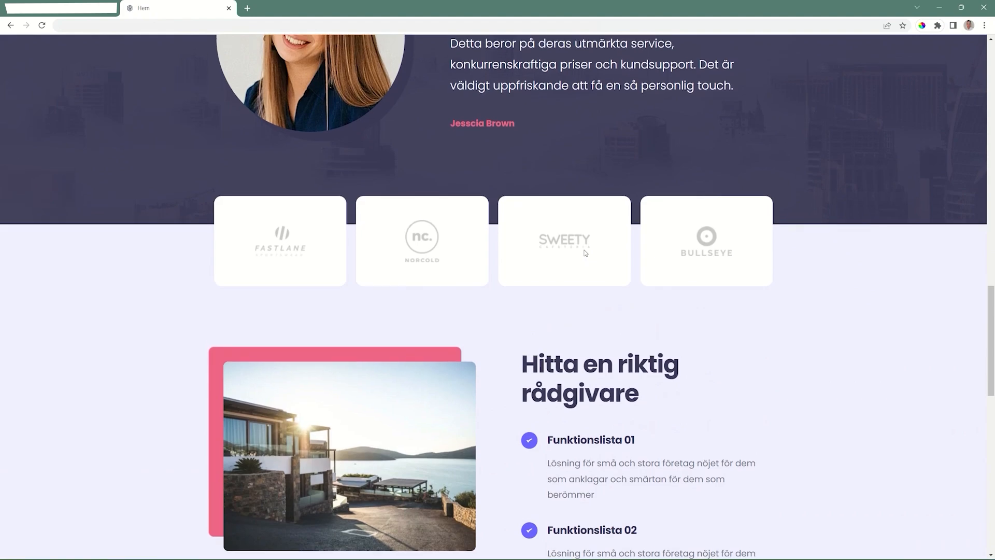
scroll(584, 250, "up", 6)
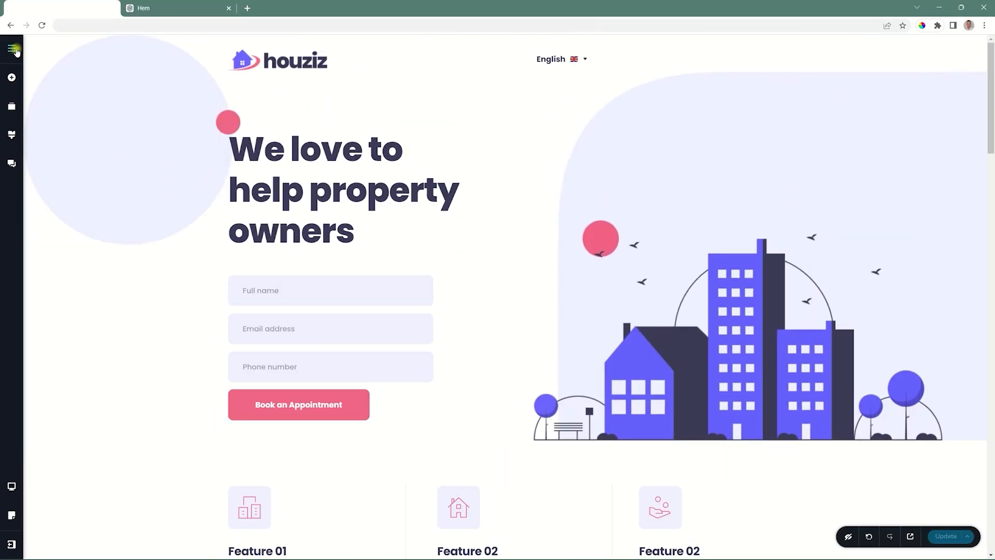
Step: In the editor, open the Home page's English to Swedish translations
left_click(13, 50)
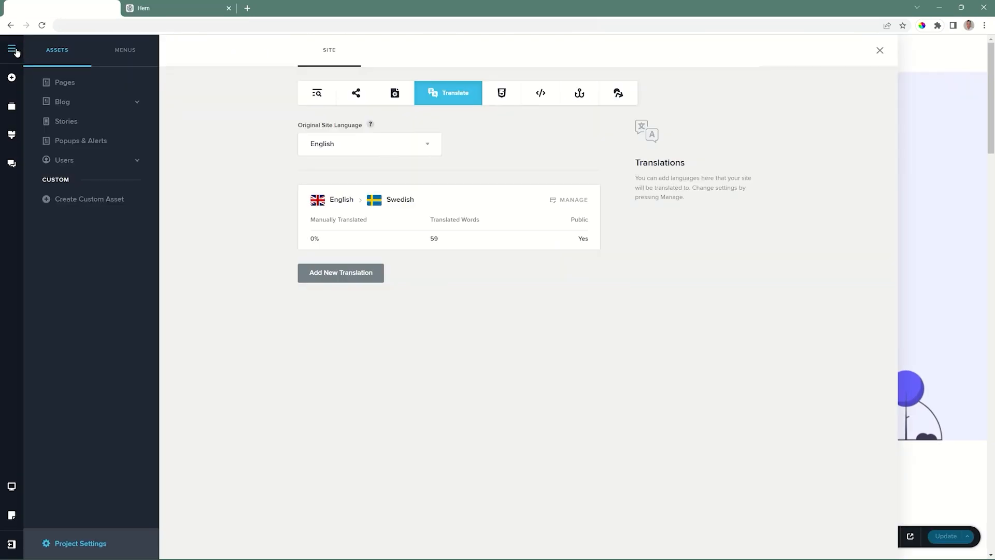
left_click(58, 82)
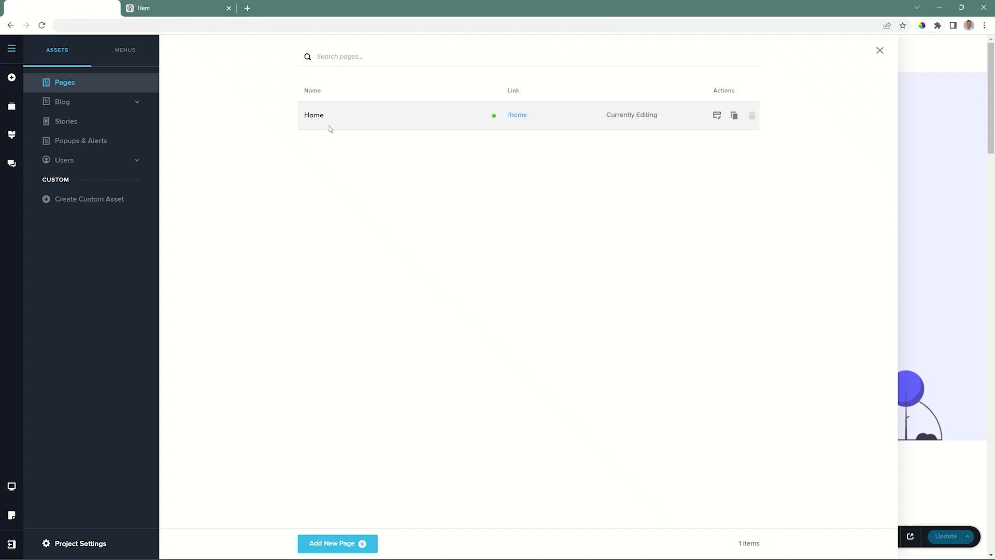
left_click(314, 116)
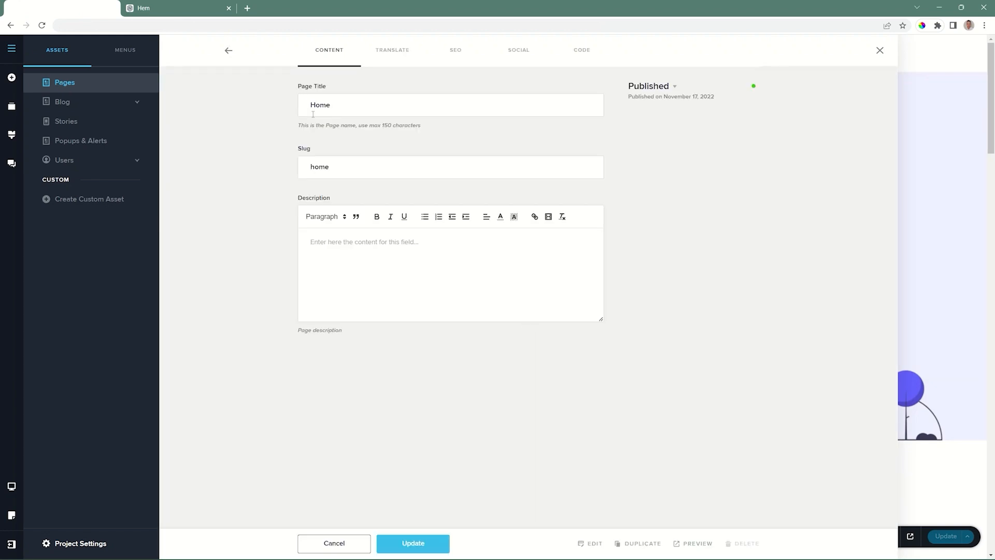
left_click(395, 52)
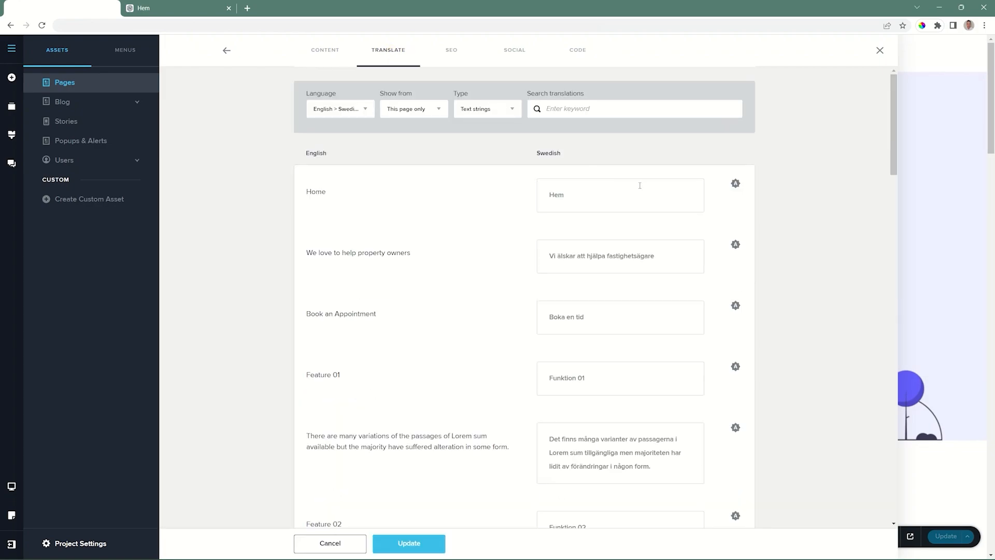
Step: Review the Home page's Swedish text strings and filter the translations to Media Images
scroll(569, 216, "down", 18)
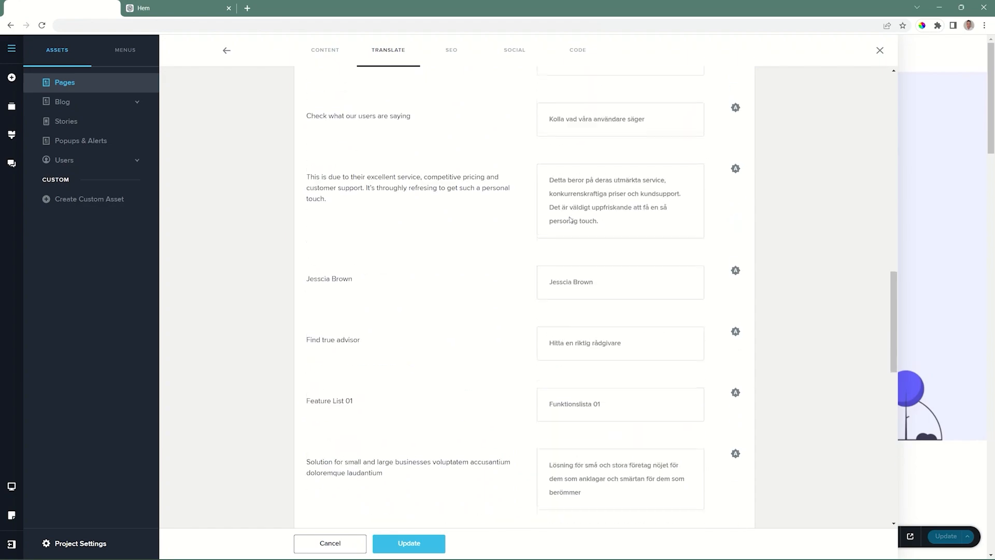
scroll(570, 217, "down", 5)
scroll(569, 217, "up", 15)
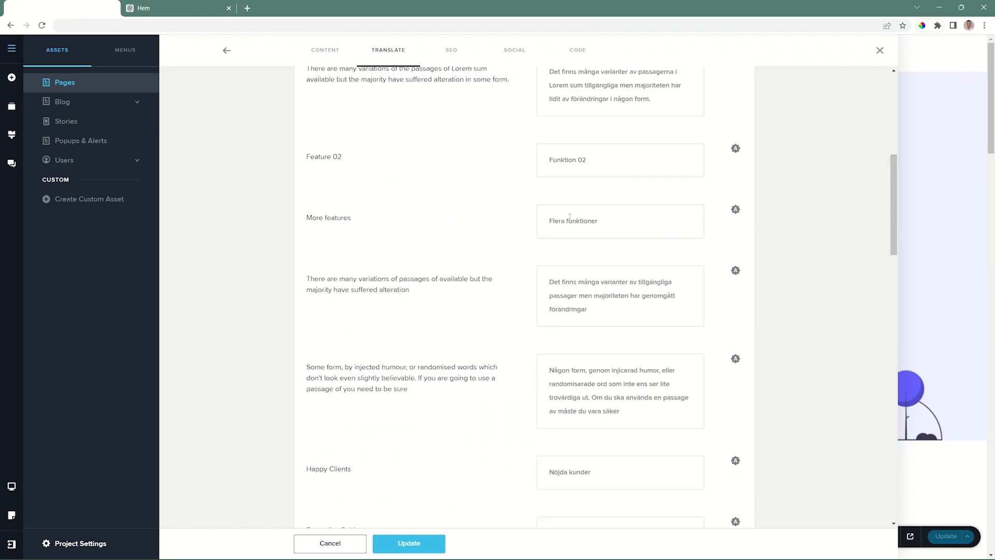
scroll(570, 218, "up", 3)
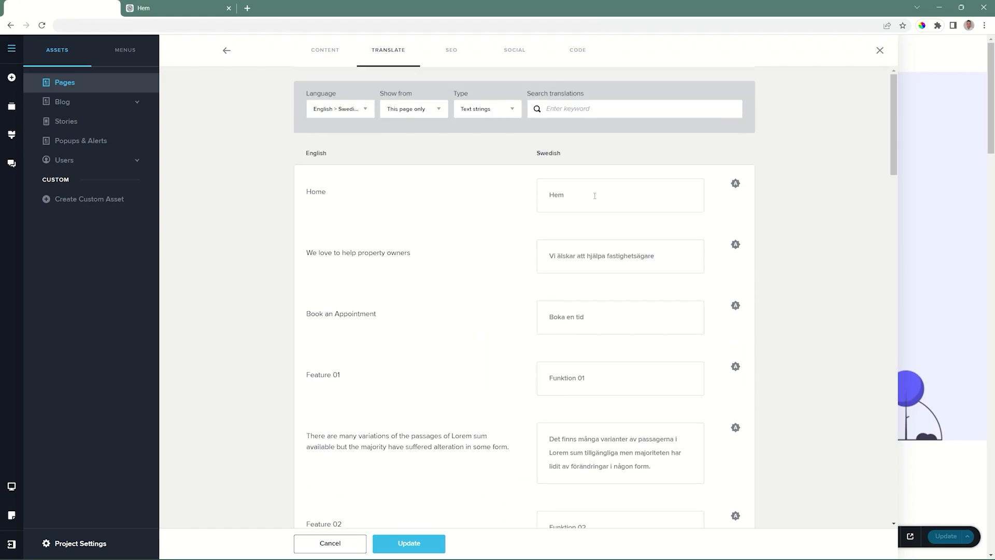
scroll(595, 196, "down", 3)
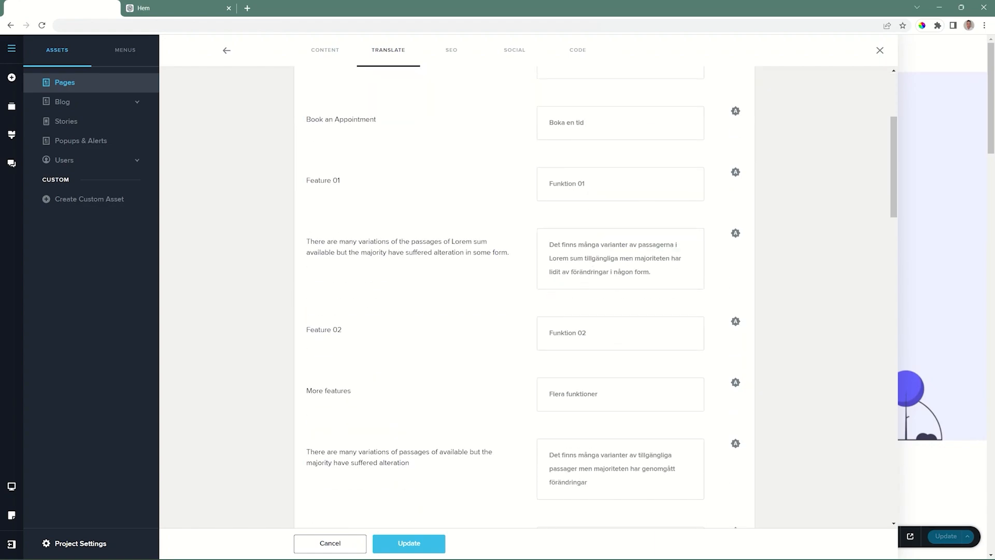
scroll(609, 279, "down", 6)
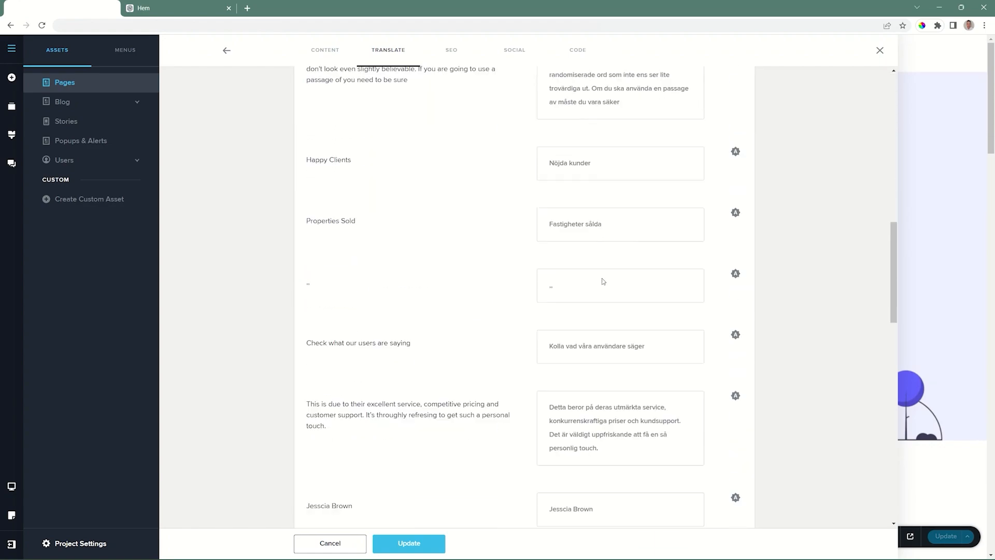
scroll(602, 280, "up", 10)
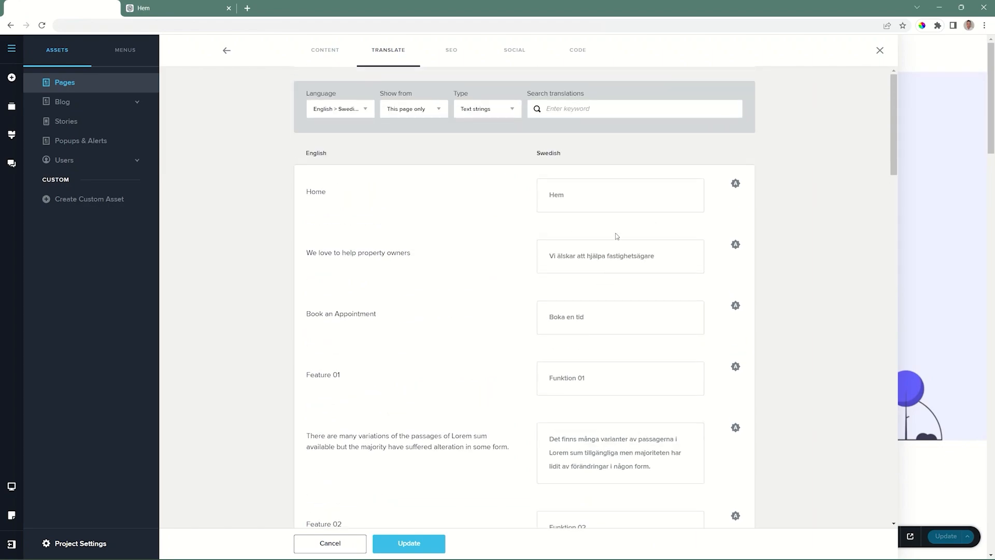
left_click(488, 115)
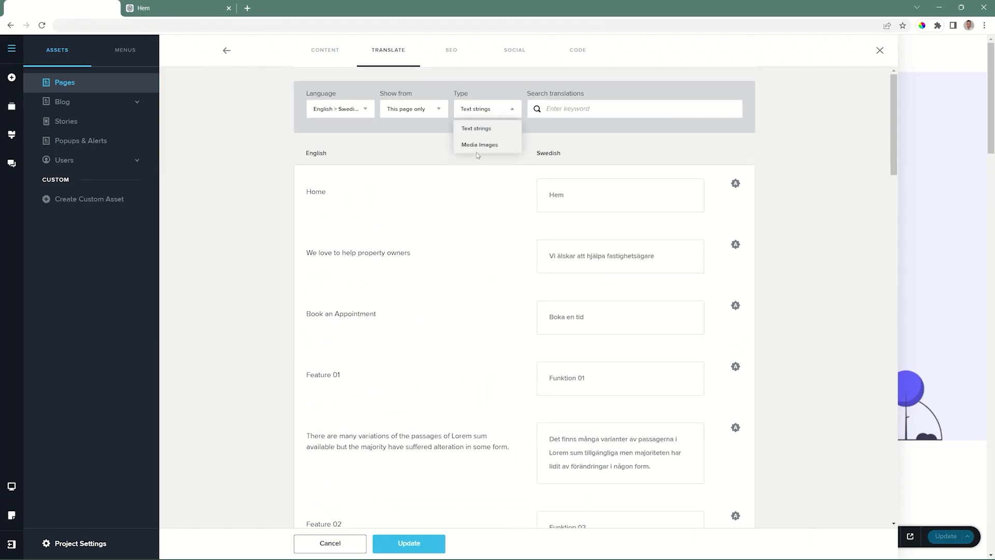
left_click(479, 143)
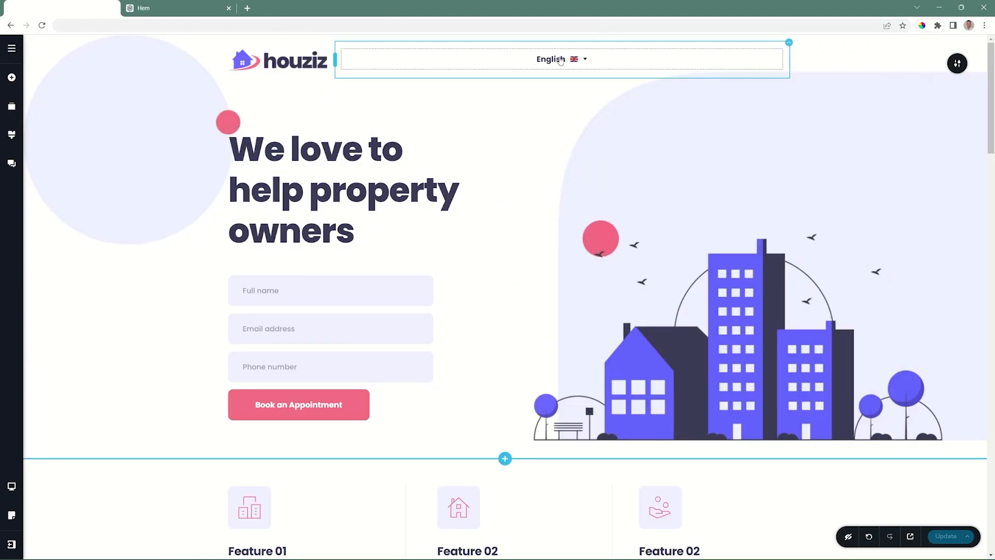
left_click(955, 64)
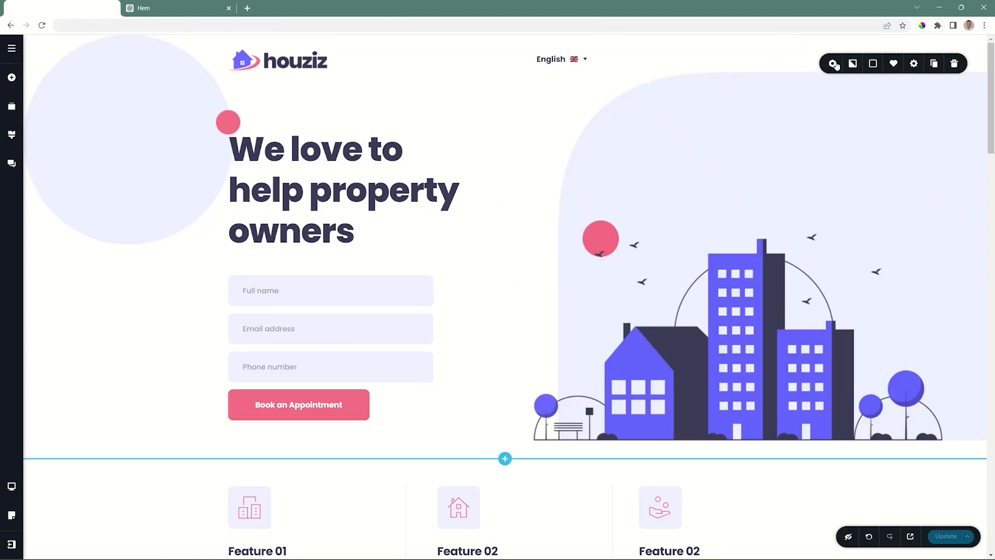
left_click(834, 64)
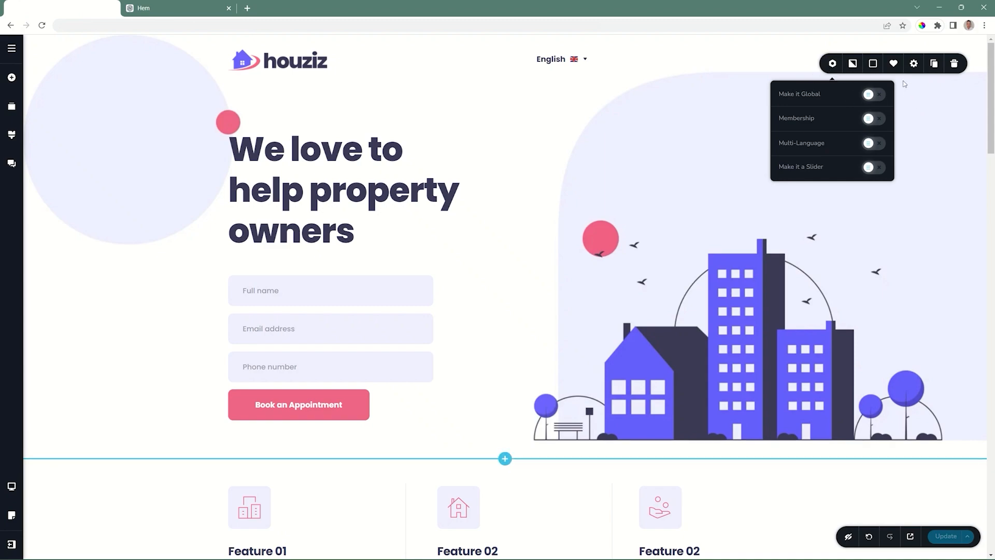
left_click(932, 126)
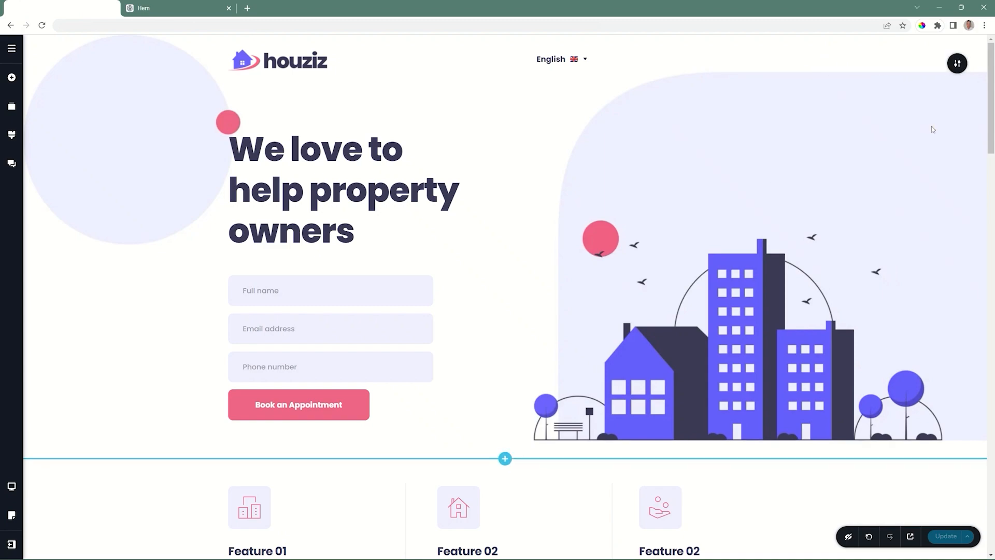
Step: Set the header language switcher's position to Fixed in its styling settings
left_click(583, 61)
left_click(582, 85)
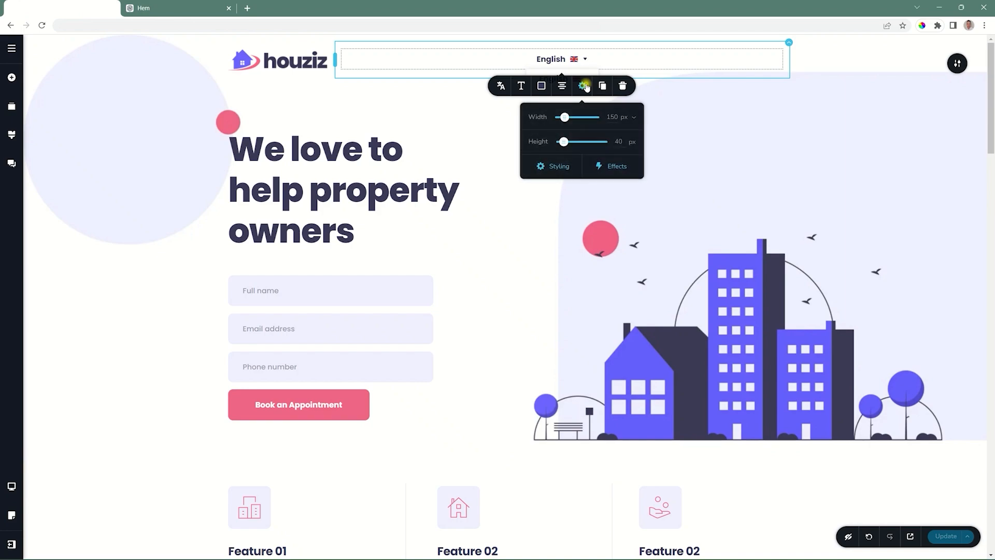
left_click(565, 166)
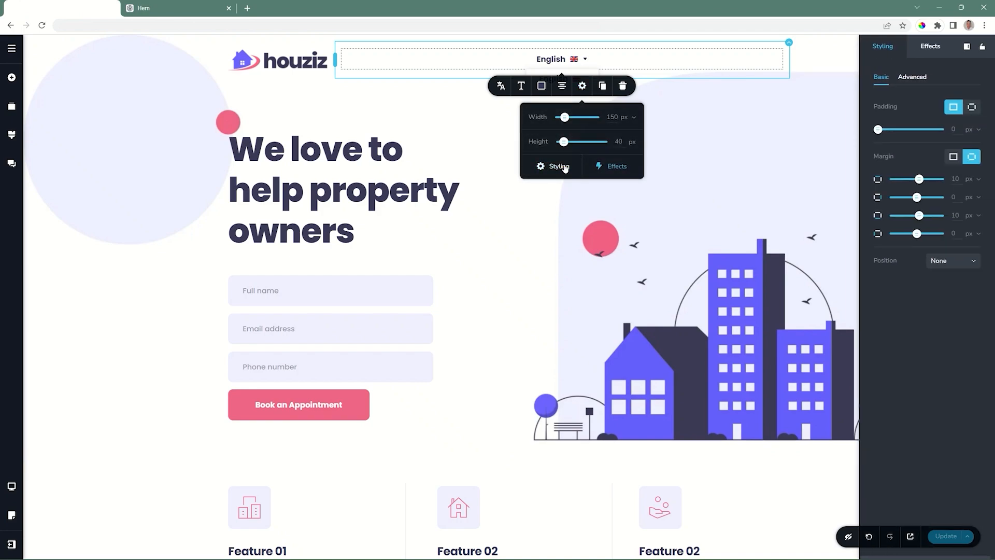
left_click(958, 262)
left_click(940, 306)
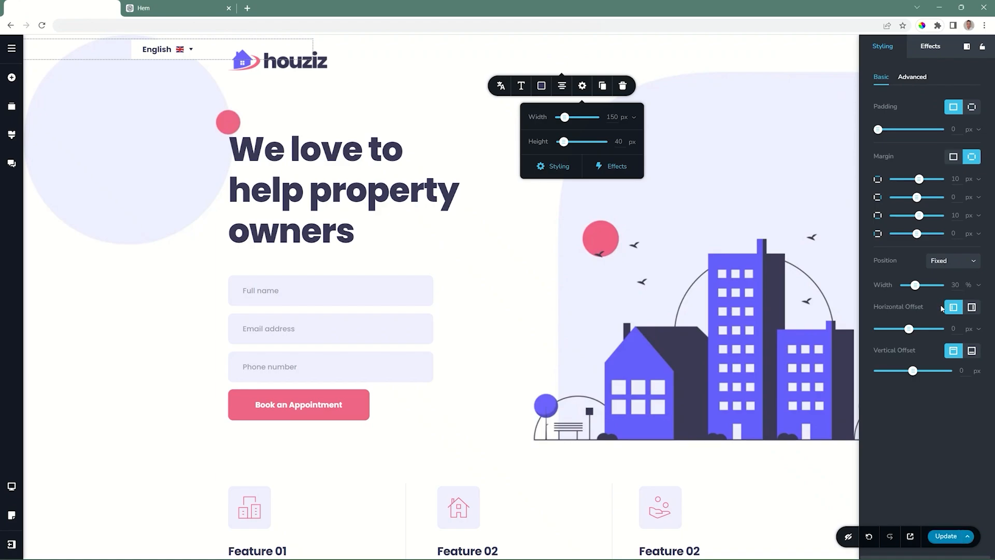
Step: Anchor the fixed language switcher to the page bottom with a 44 px vertical offset, -64 px horizontal offset and 34% width
left_click(970, 352)
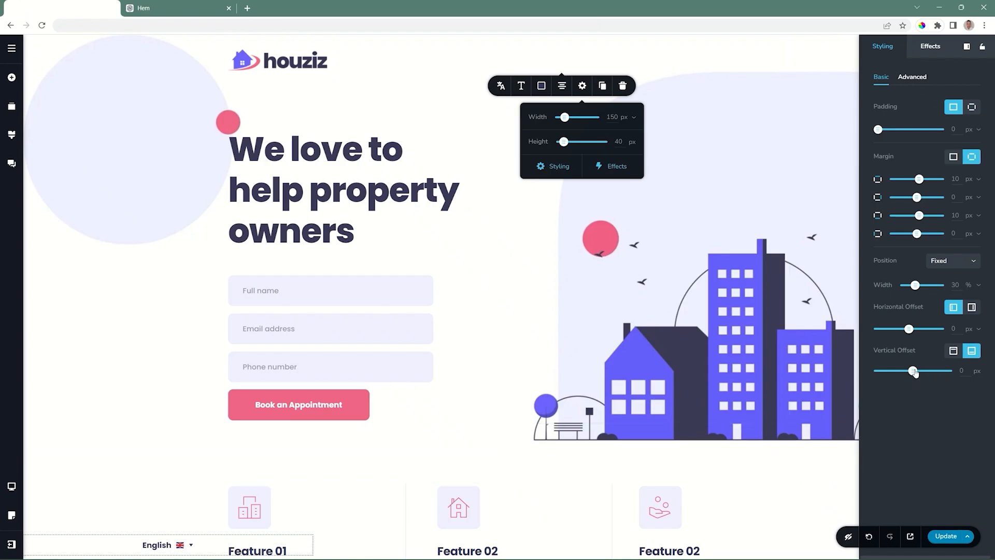
left_click_drag(913, 371, 914, 370)
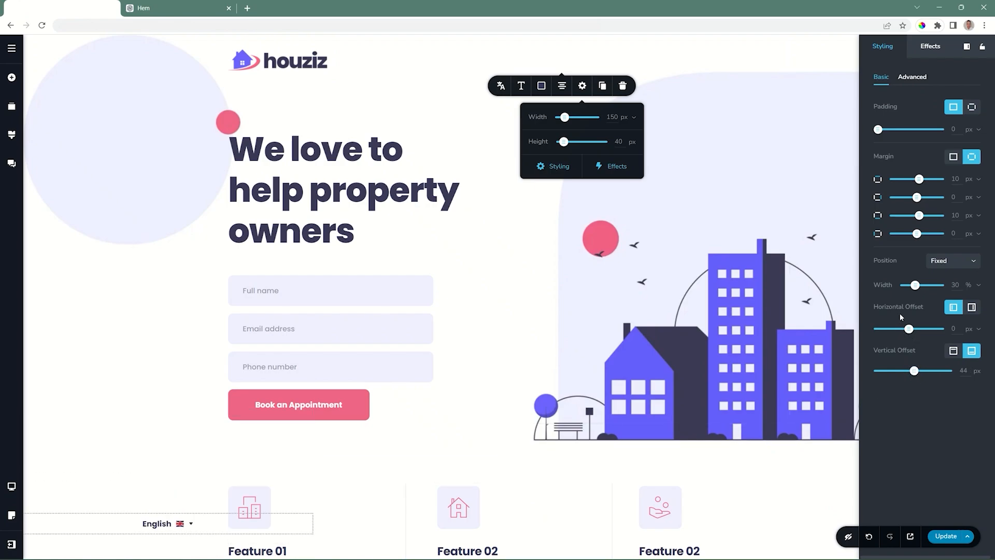
left_click_drag(908, 329, 907, 328)
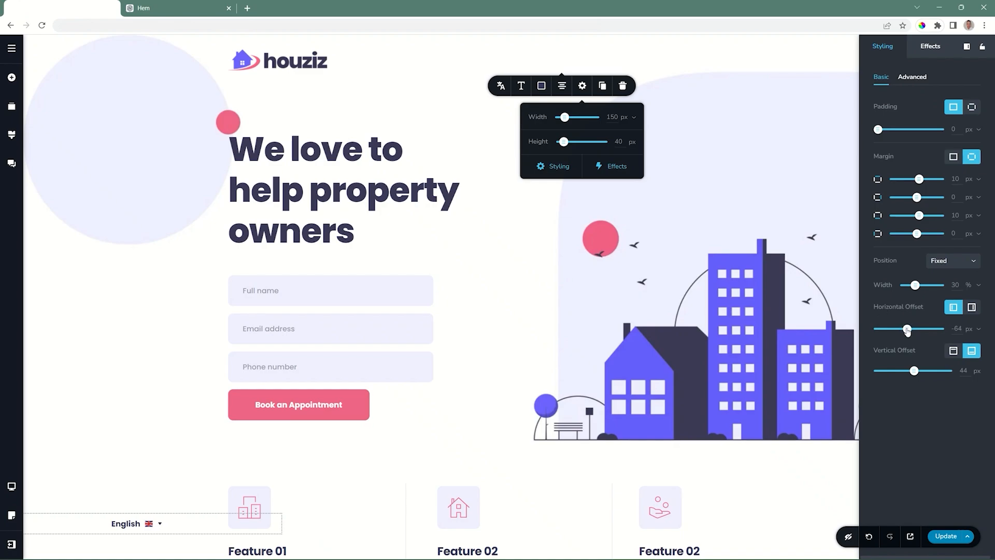
left_click_drag(915, 289, 916, 285)
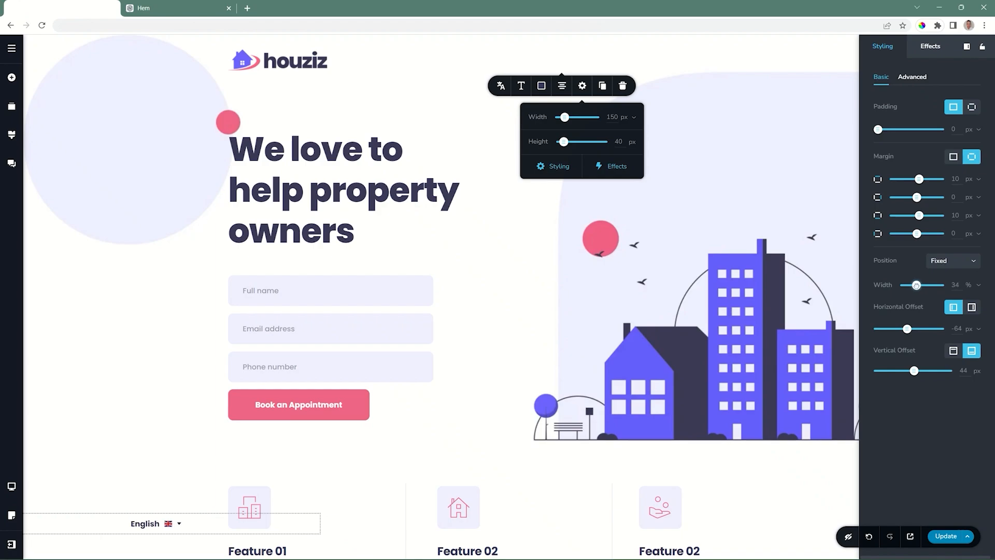
Step: Examine the fixed language switcher's placement across the Home page's sections and close its styling settings
scroll(326, 479, "down", 15)
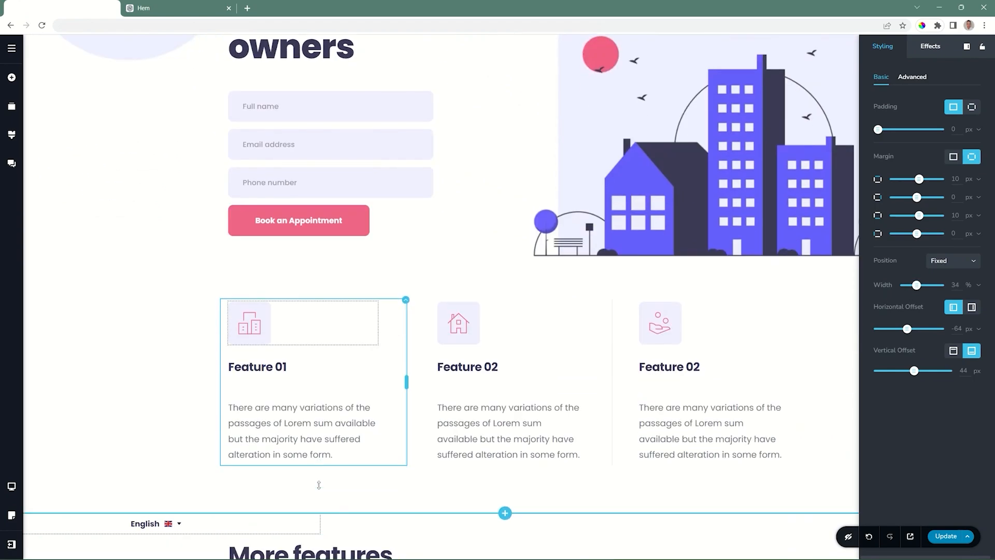
scroll(330, 473, "down", 15)
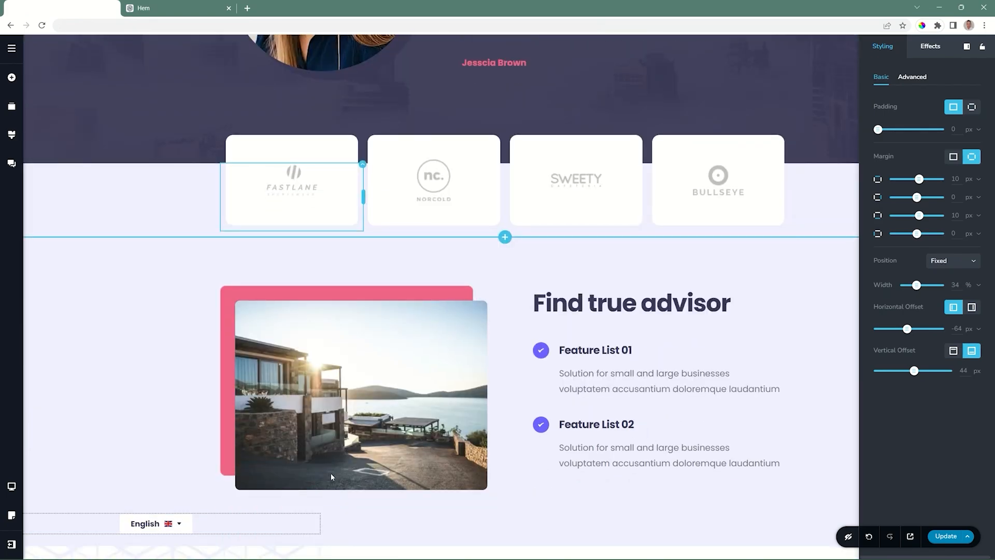
scroll(331, 477, "up", 15)
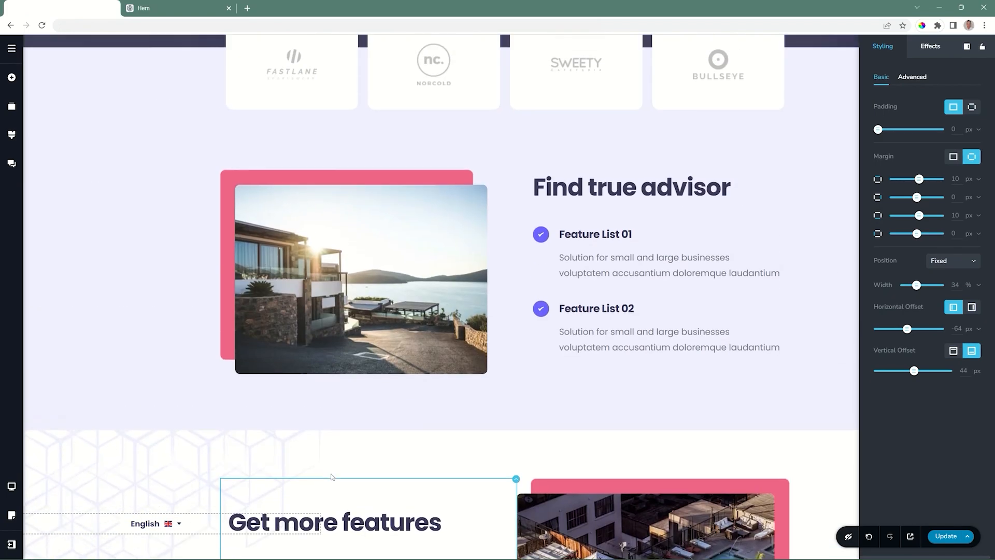
scroll(317, 476, "down", 8)
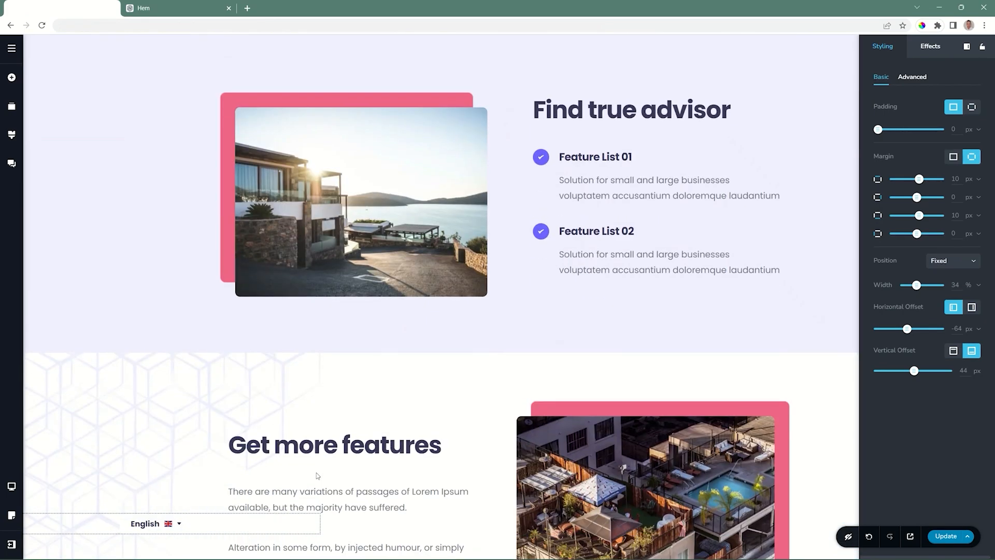
scroll(317, 476, "up", 13)
scroll(317, 476, "up", 10)
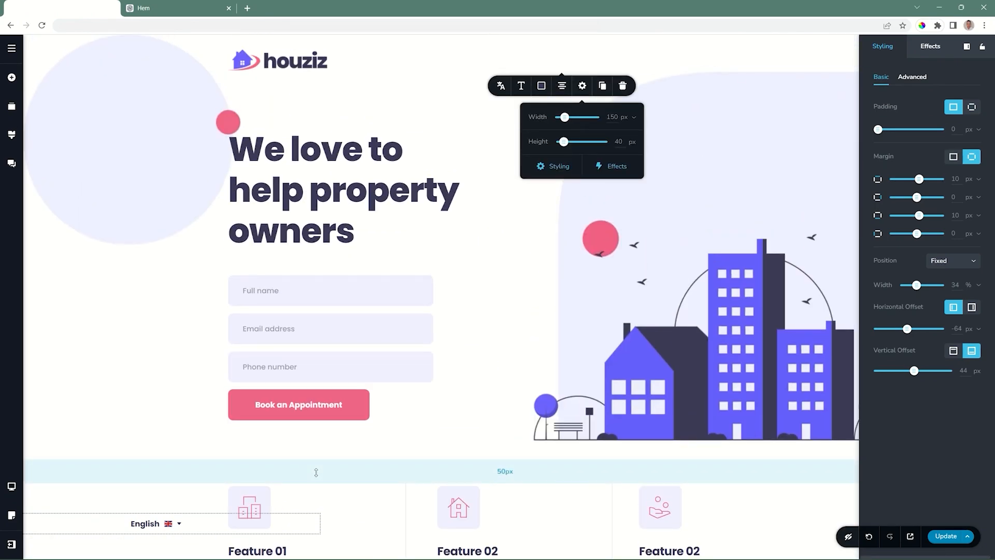
left_click(317, 473)
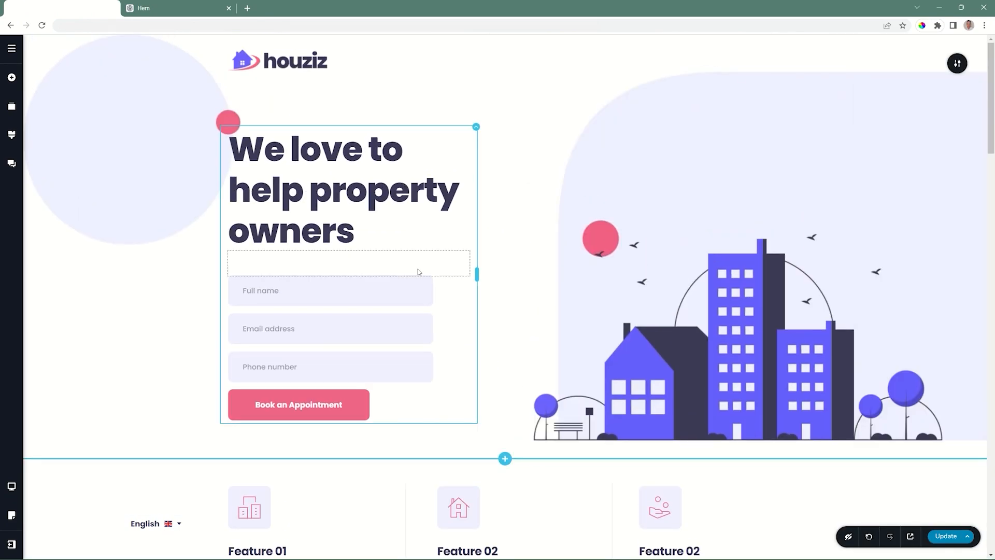
Step: In the project's translation settings, start a new translation with Belarusian as the target language
left_click(11, 48)
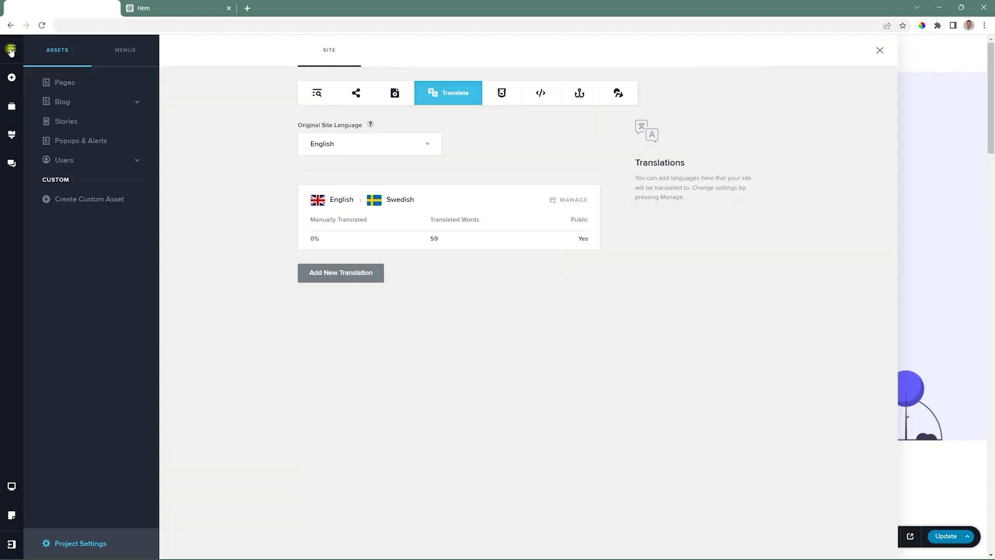
left_click(73, 542)
left_click(463, 92)
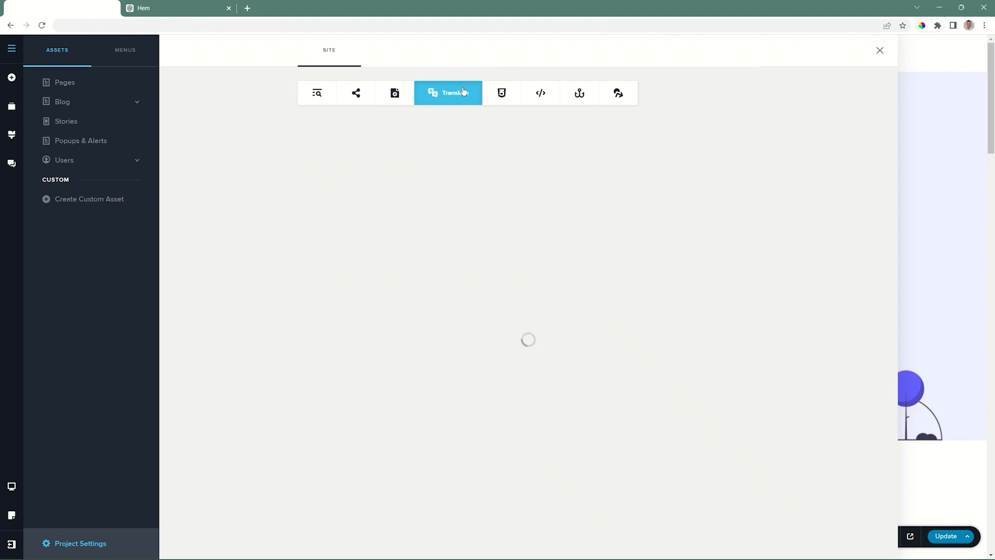
left_click(338, 273)
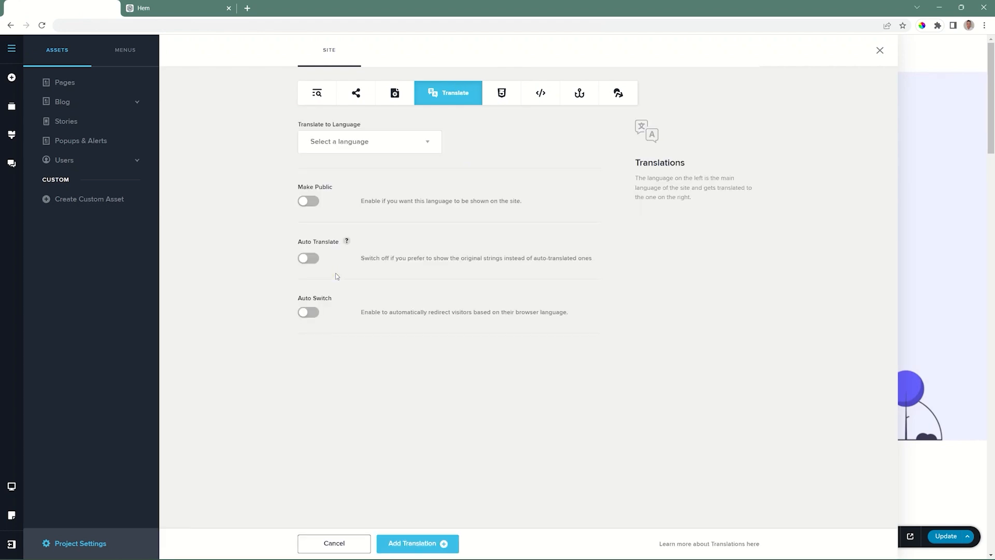
left_click(314, 147)
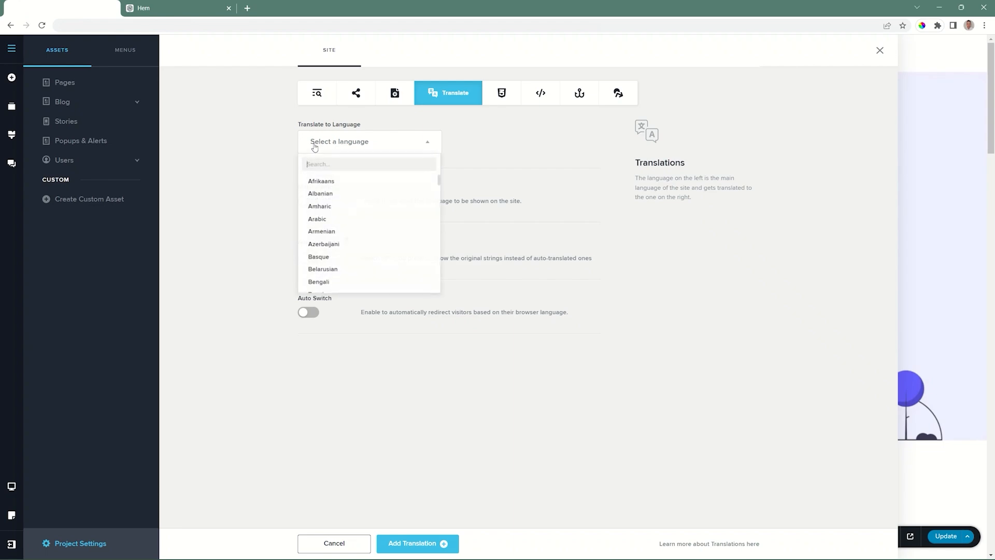
left_click(320, 271)
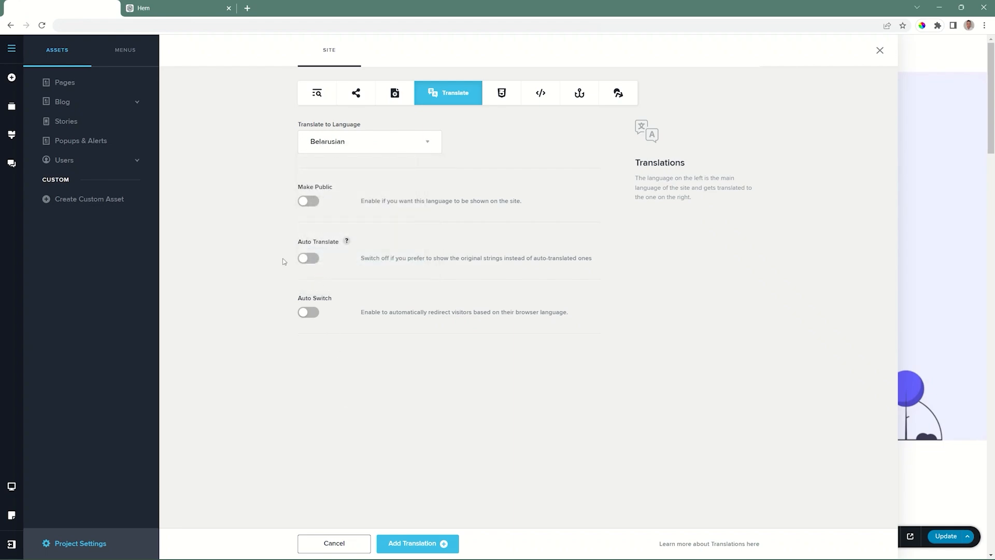
Step: Enable Make Public, Auto Translate and Auto Switch for Belarusian and add the translation
left_click(308, 201)
left_click(307, 258)
left_click(308, 312)
left_click(413, 545)
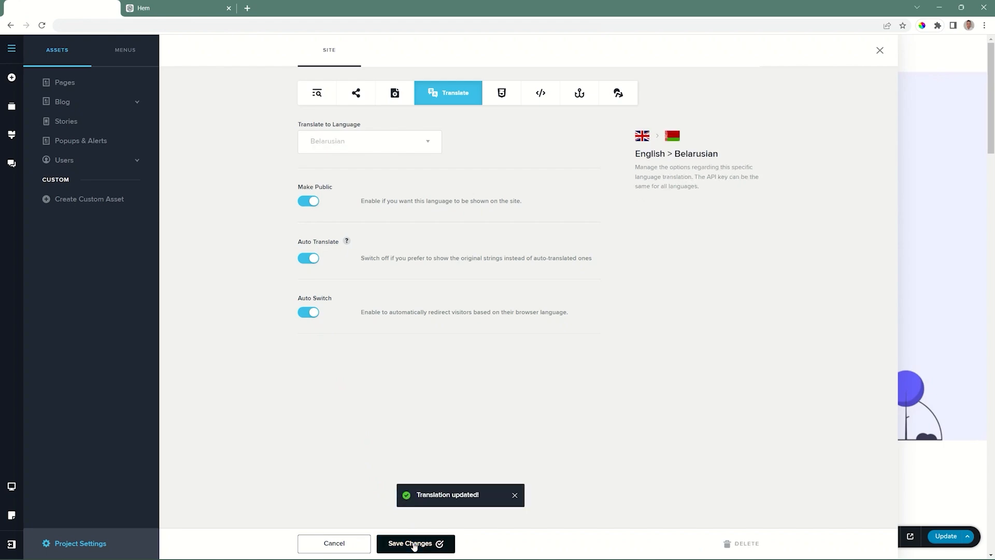